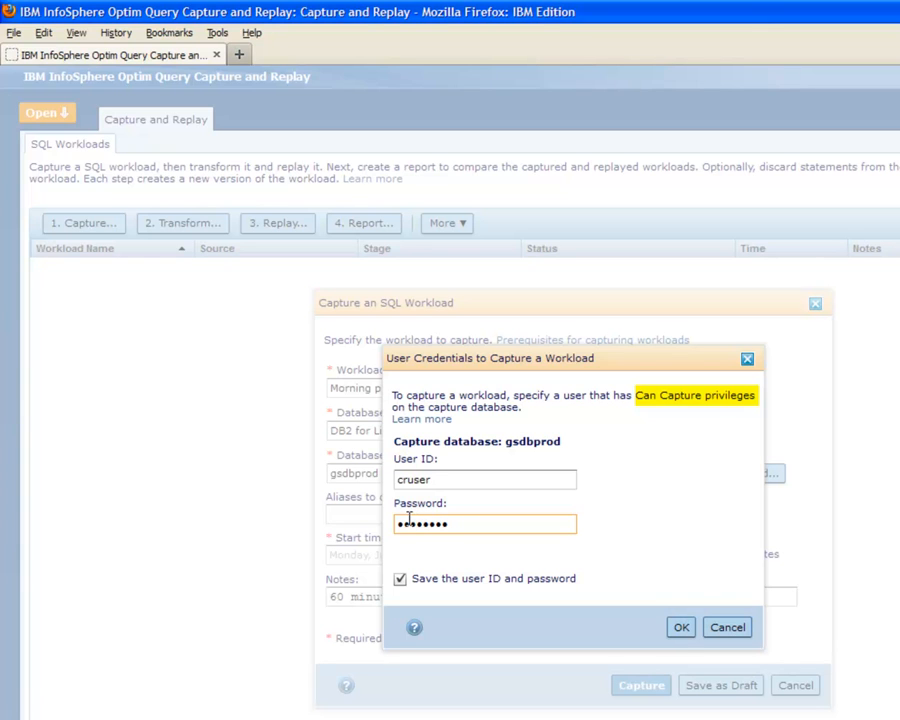
- Submit the entered capture credentials for the gsdbprod database to start the workload capture
left_click(681, 628)
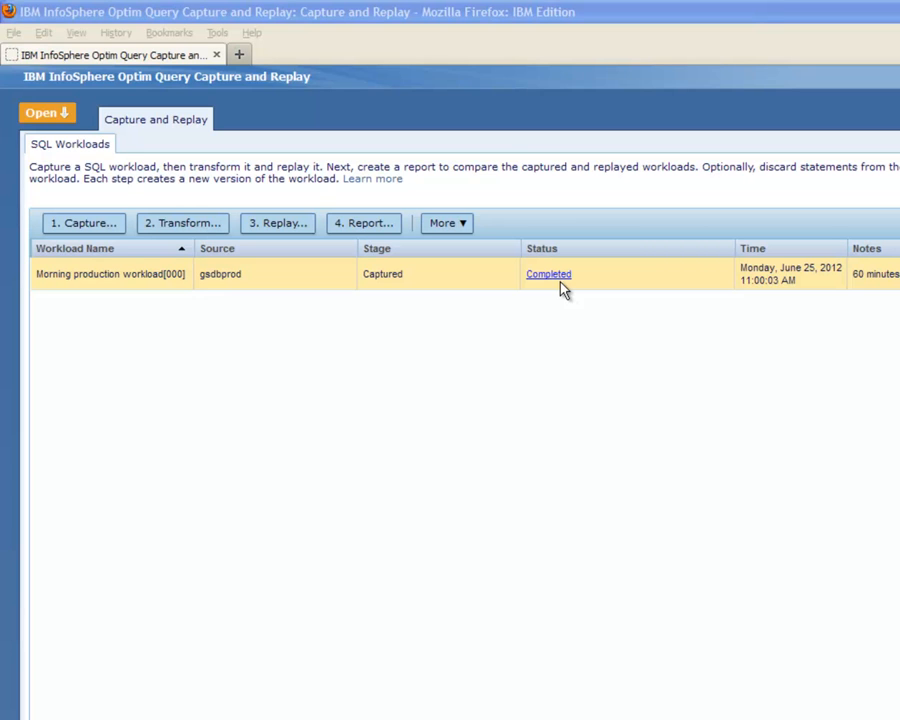
- Start transforming the captured Morning production workload[000] and choose gsdbsub as the replay database
right_click(484, 278)
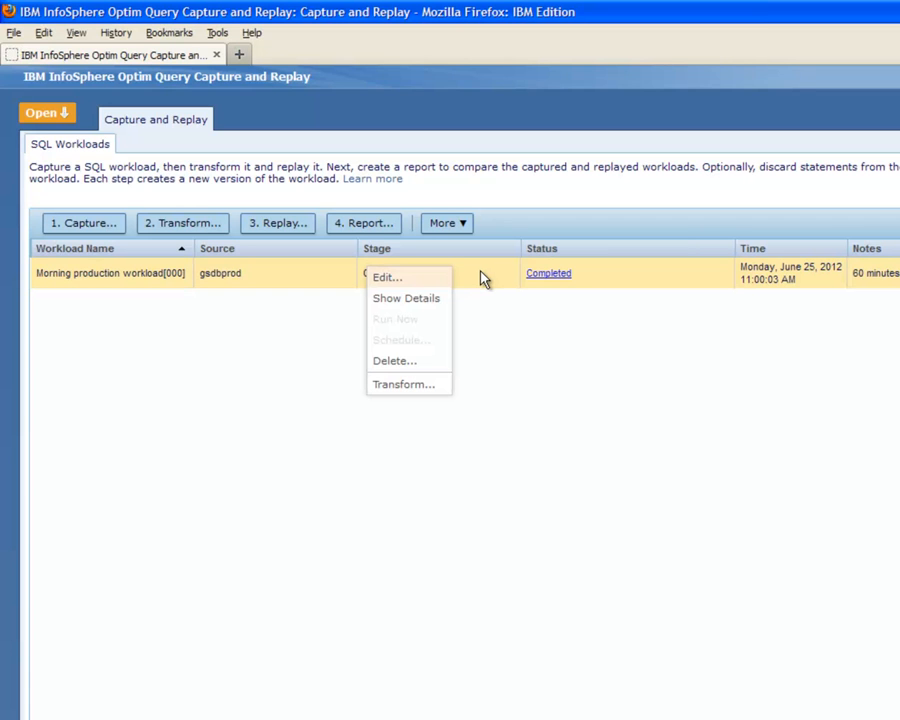
left_click(410, 385)
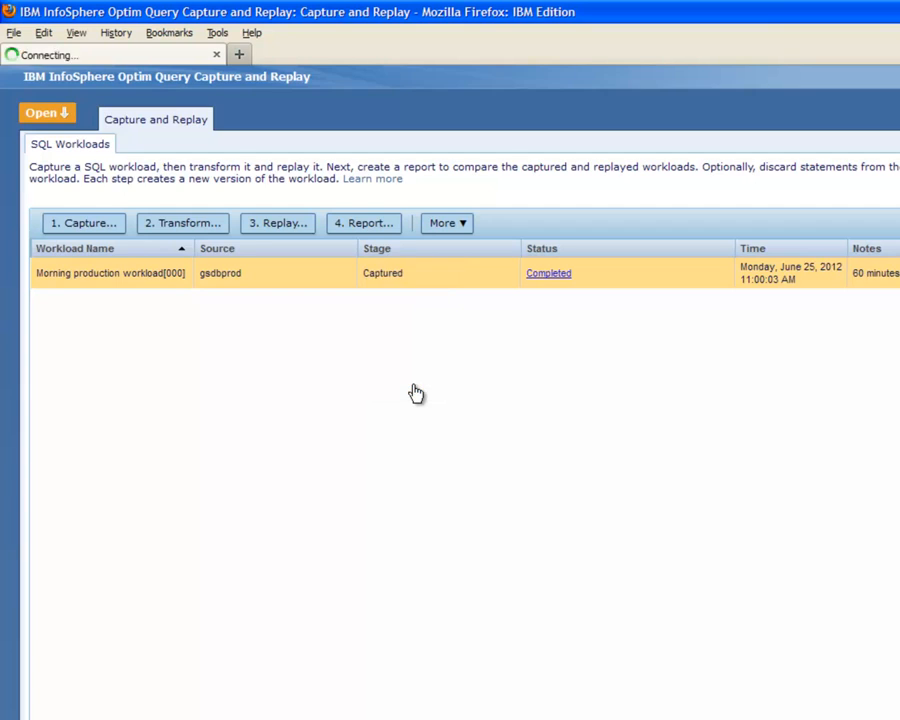
left_click(727, 362)
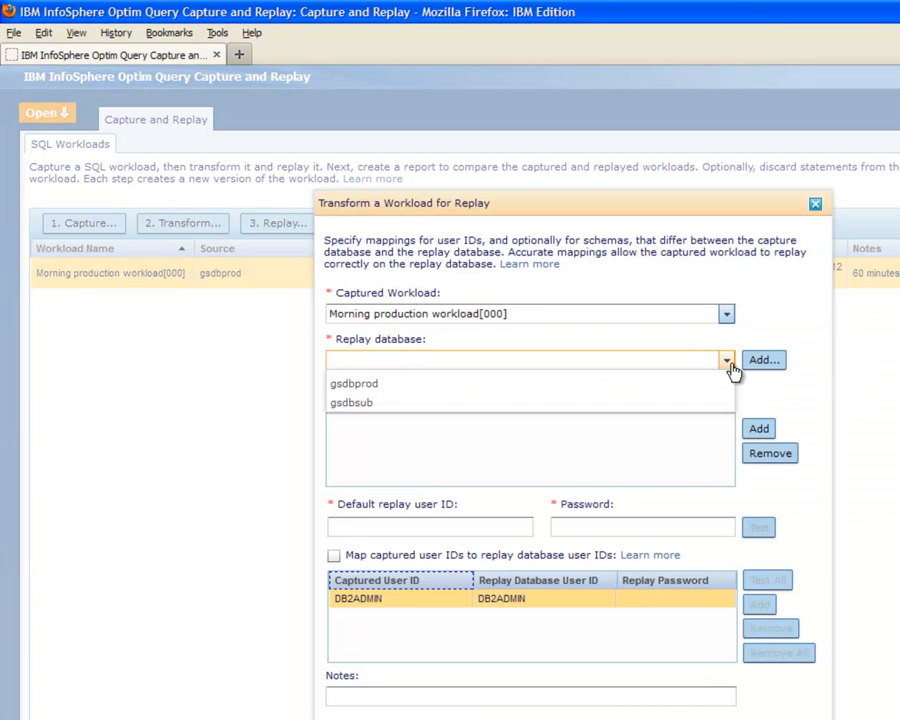
left_click(481, 402)
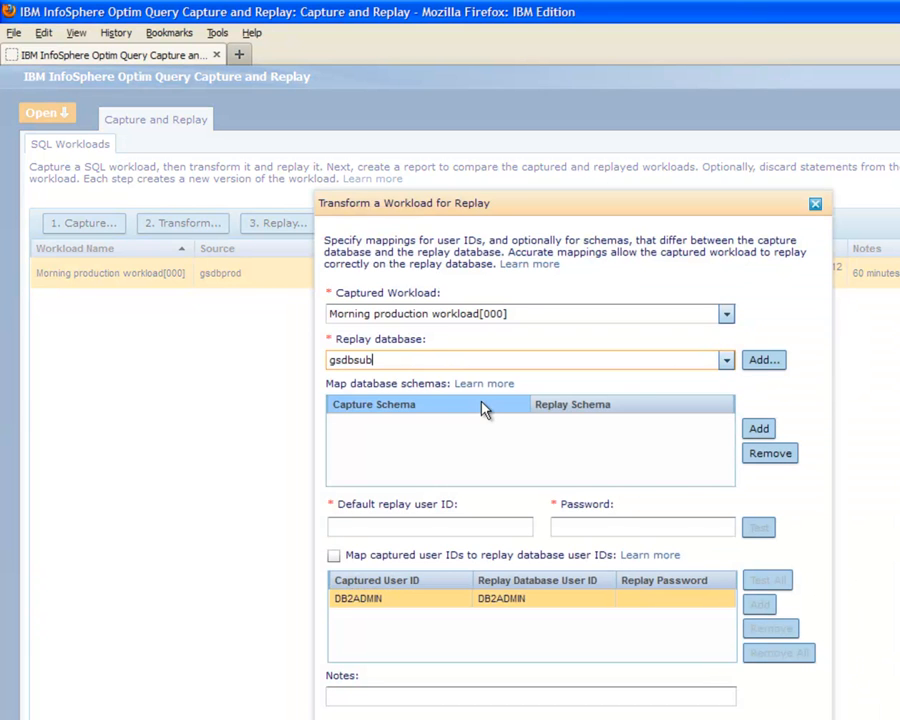
- Enter db2admin as the default replay user ID with its password, and test the authorization
left_click(344, 520)
type("db2admin")
key("Tab")
type("password")
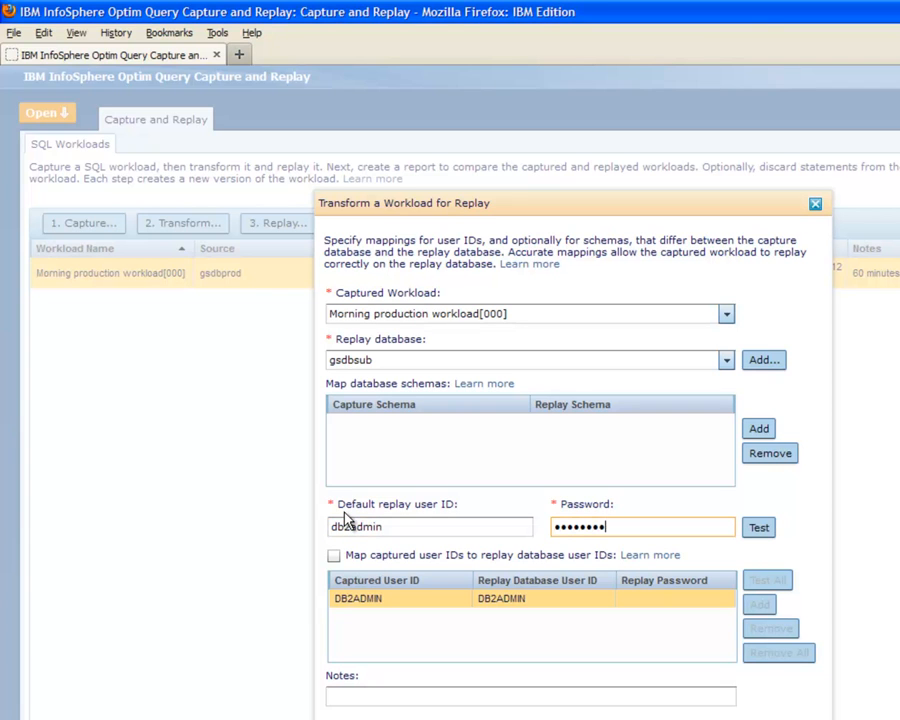
left_click(769, 534)
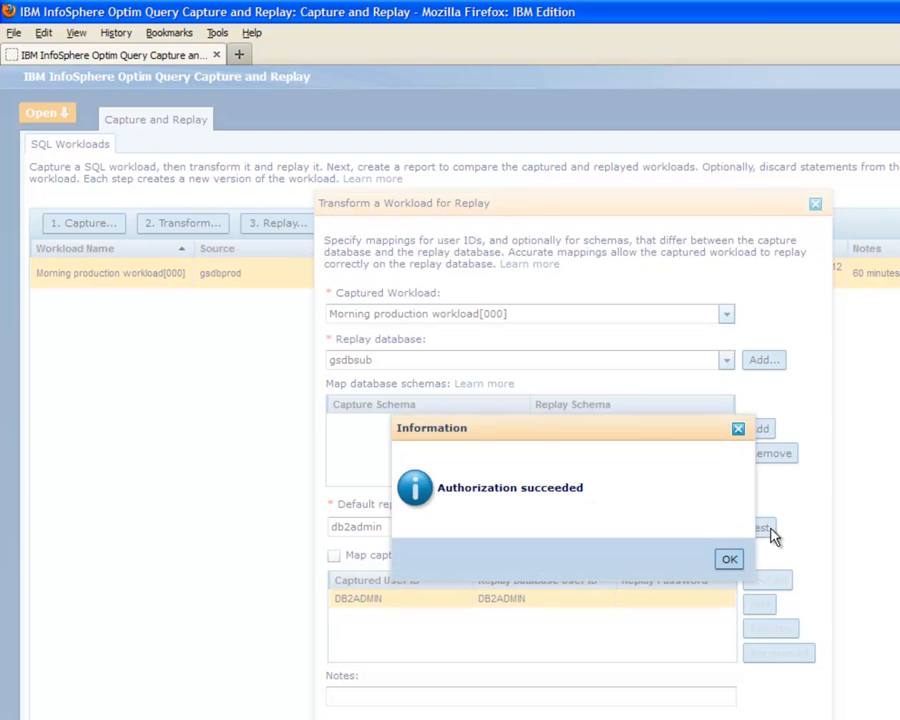
left_click(735, 566)
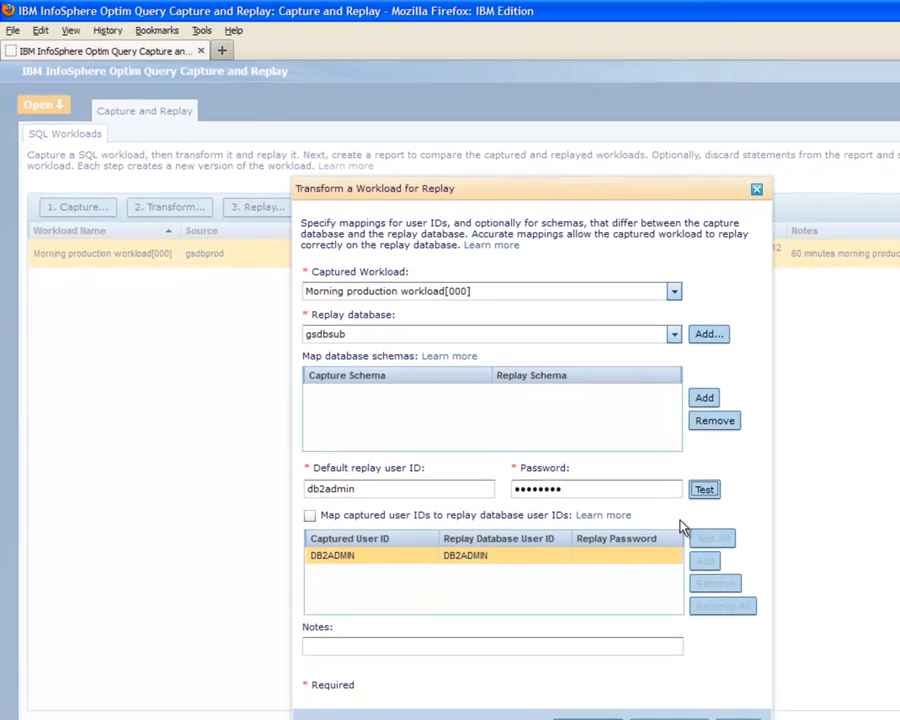
- Add the transform note "Baseline workload to be run on the subset database with user ID db2admin"
left_click(316, 646)
type("Baseline w")
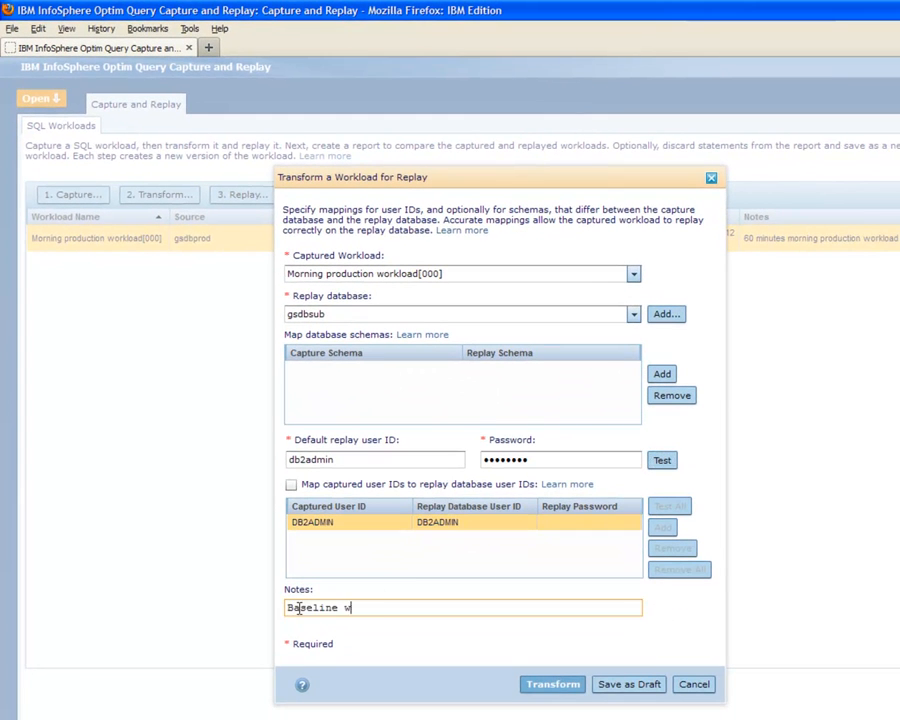
type("orkload to be run on the subset database with user ID db2admin")
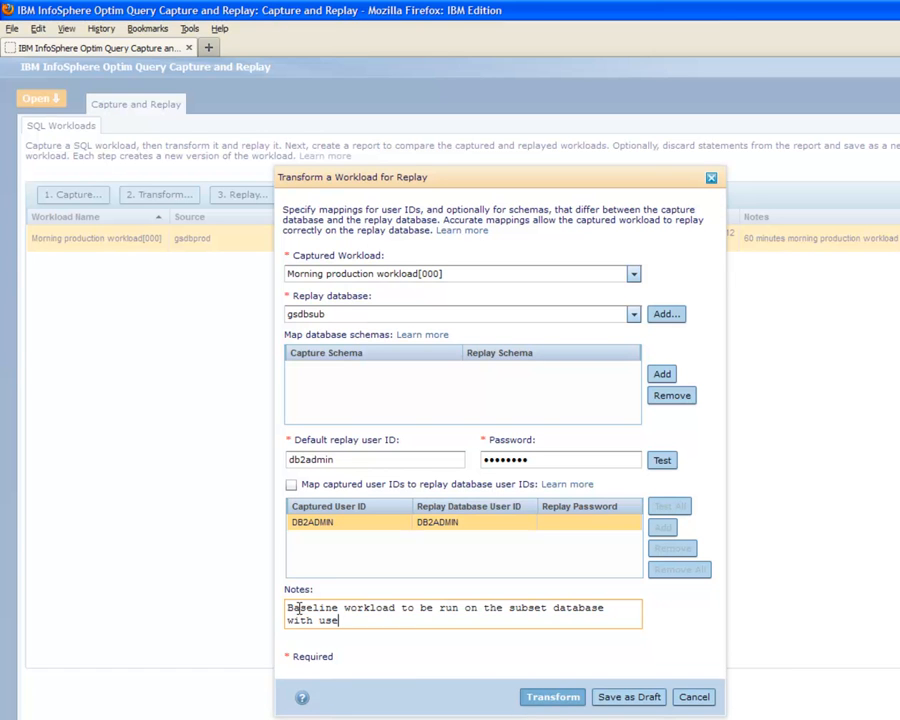
- Run the transform on gsdbsub with user ID cruser and its password, and close the resulting workload details
left_click(553, 697)
type("cruser")
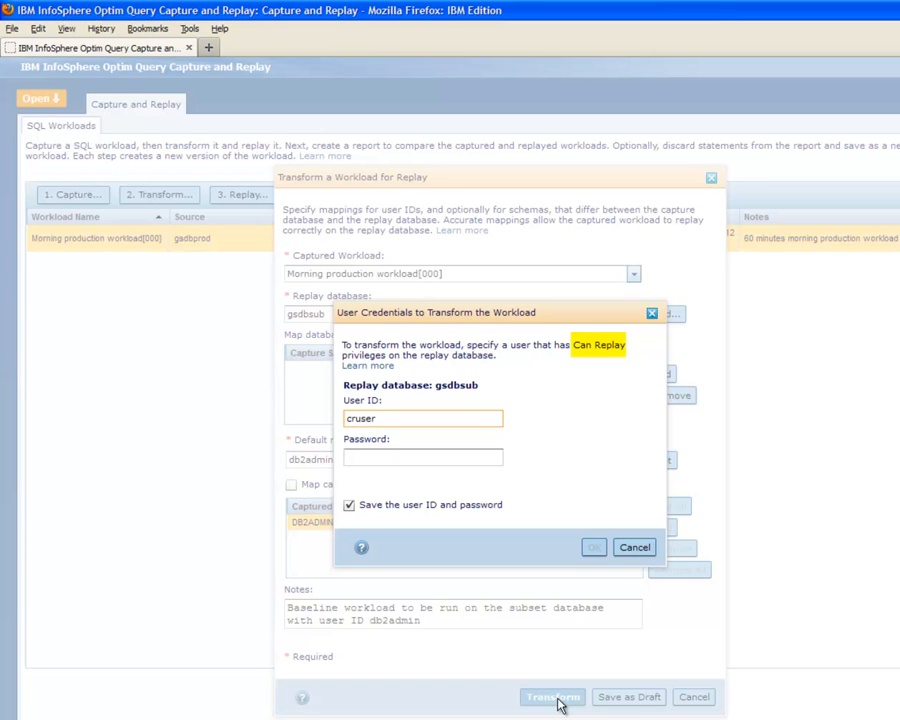
key("Tab")
type("********")
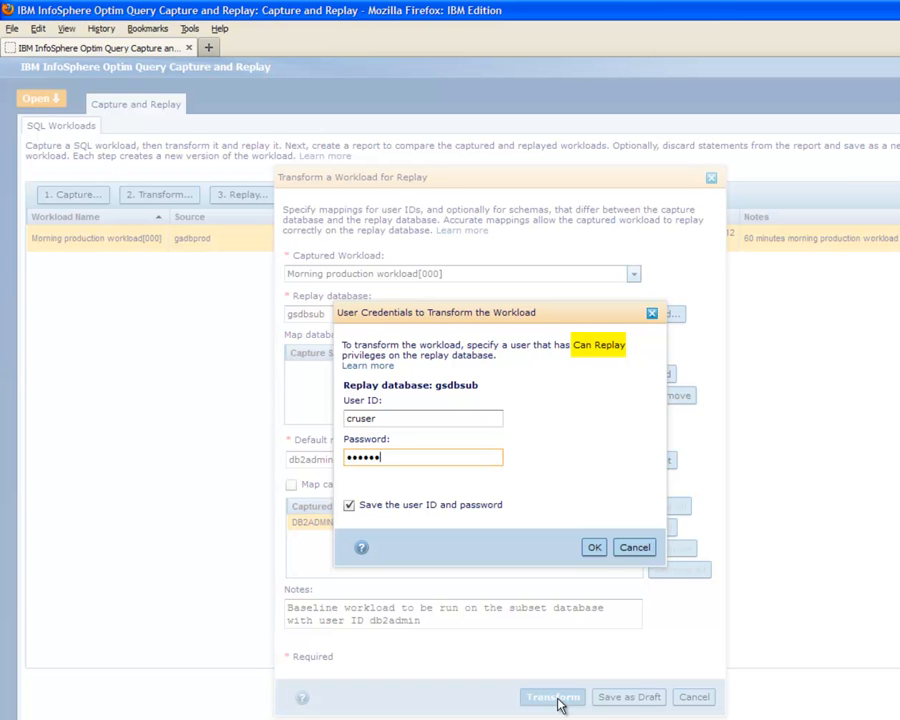
left_click(587, 541)
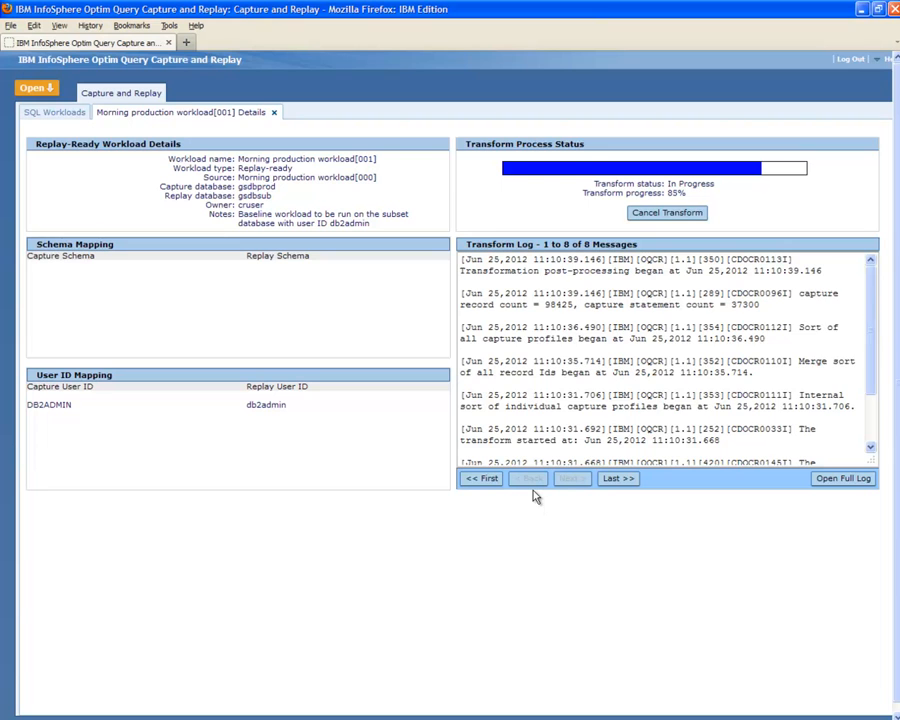
left_click(276, 117)
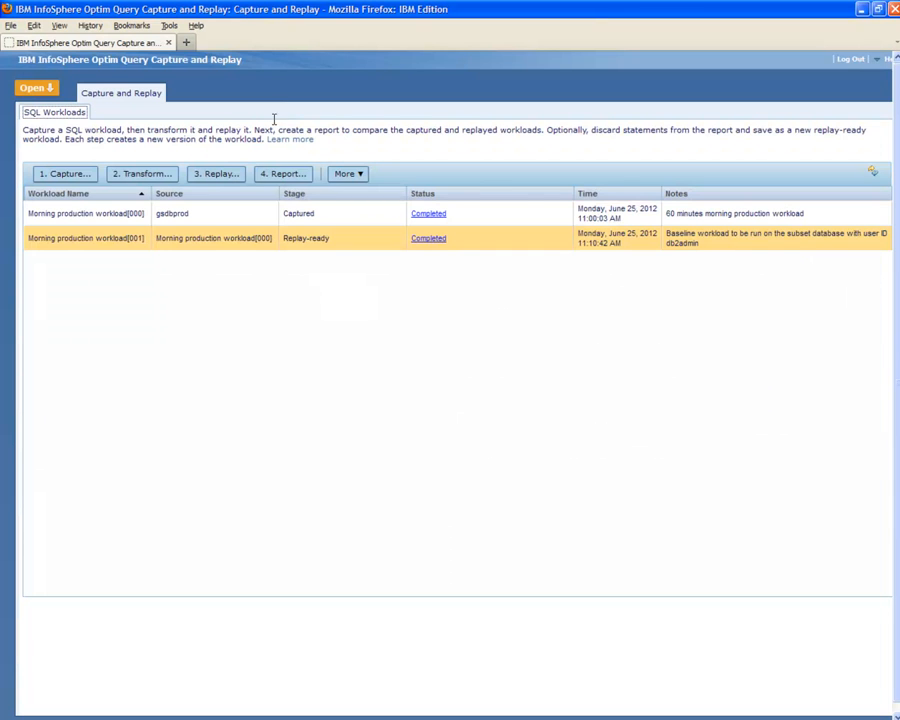
- Replay Morning production workload[001] immediately at the original captured rate, with the note "Baseline workload replayed on the subset database at original rate"
right_click(293, 249)
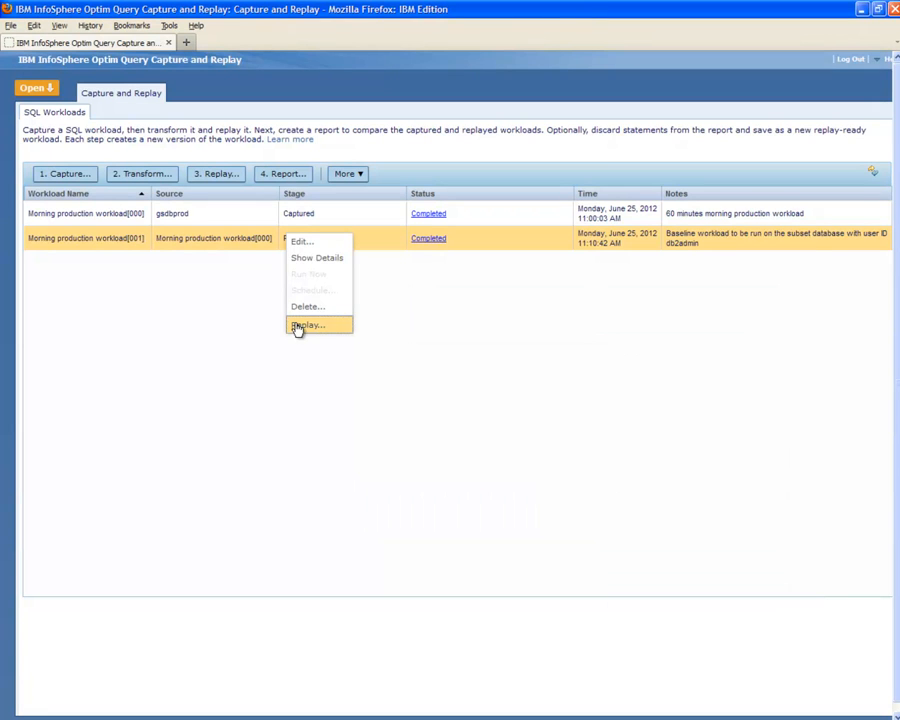
left_click(297, 327)
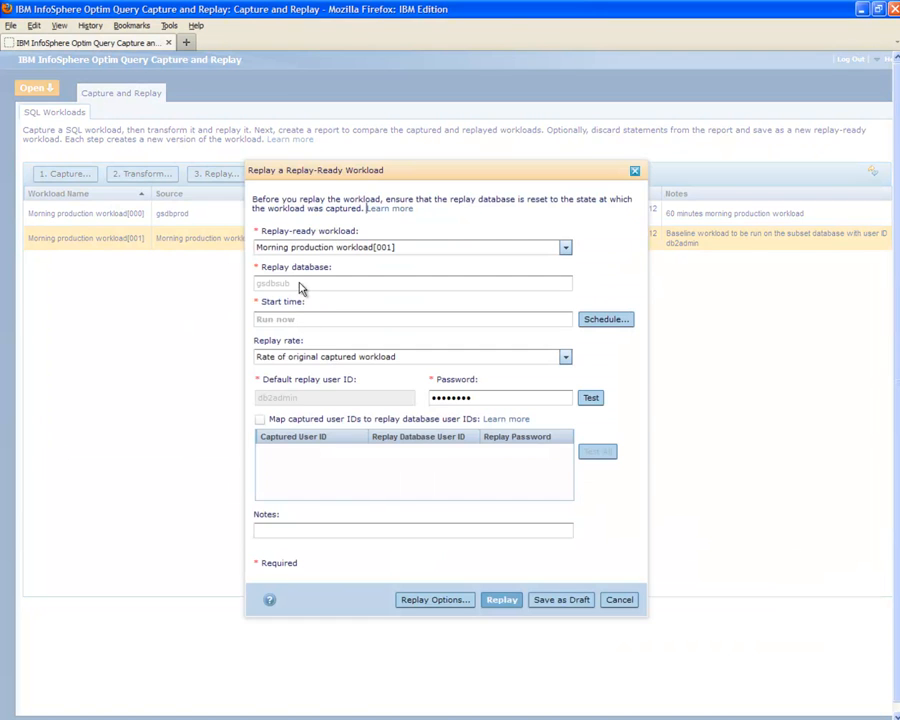
left_click(271, 530)
type("Baseline workload replayed on the subset database at original rate")
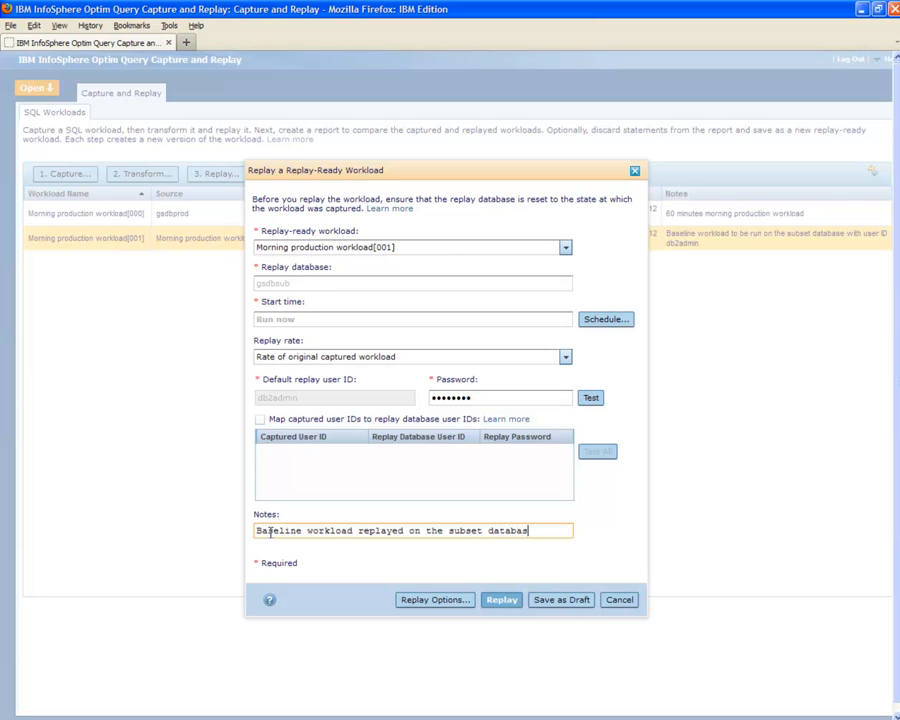
left_click(498, 612)
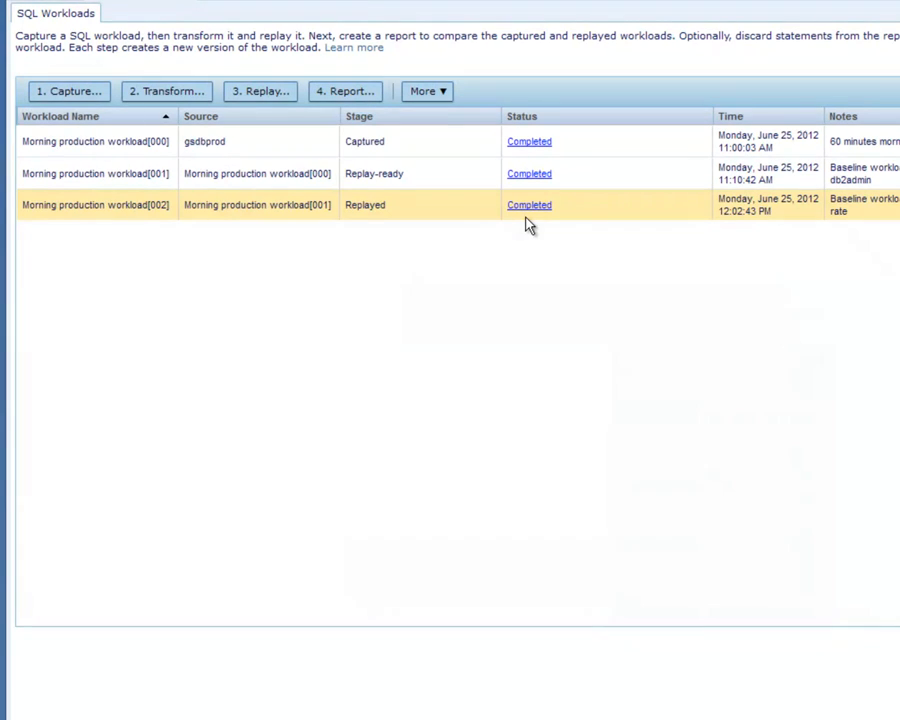
- Create a report comparing captured workload[000] with replayed workload[002], with the note "Compare capture and baseline replay"
right_click(452, 210)
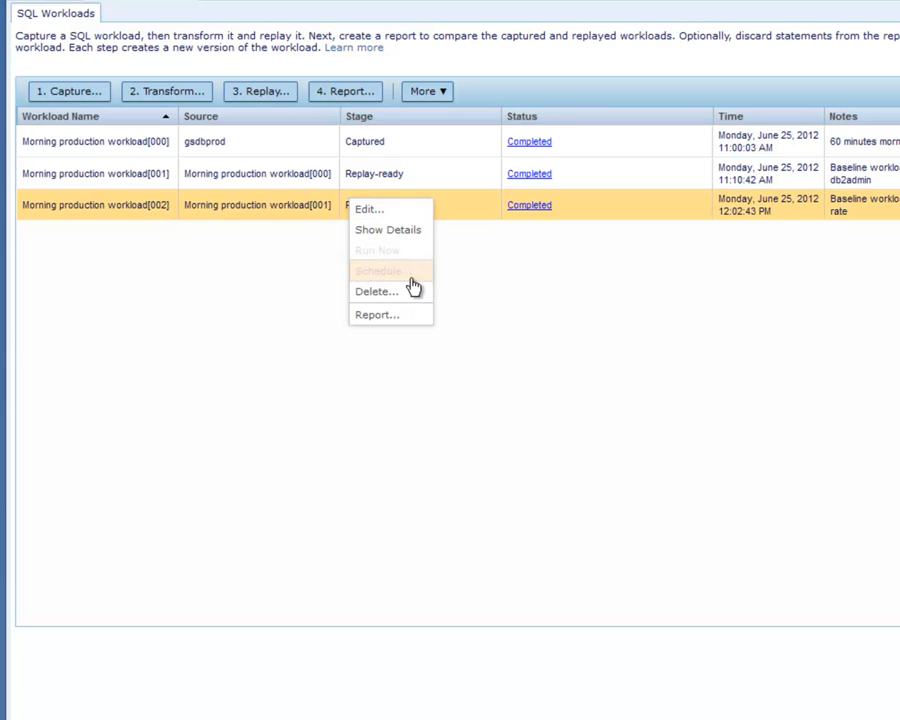
left_click(389, 316)
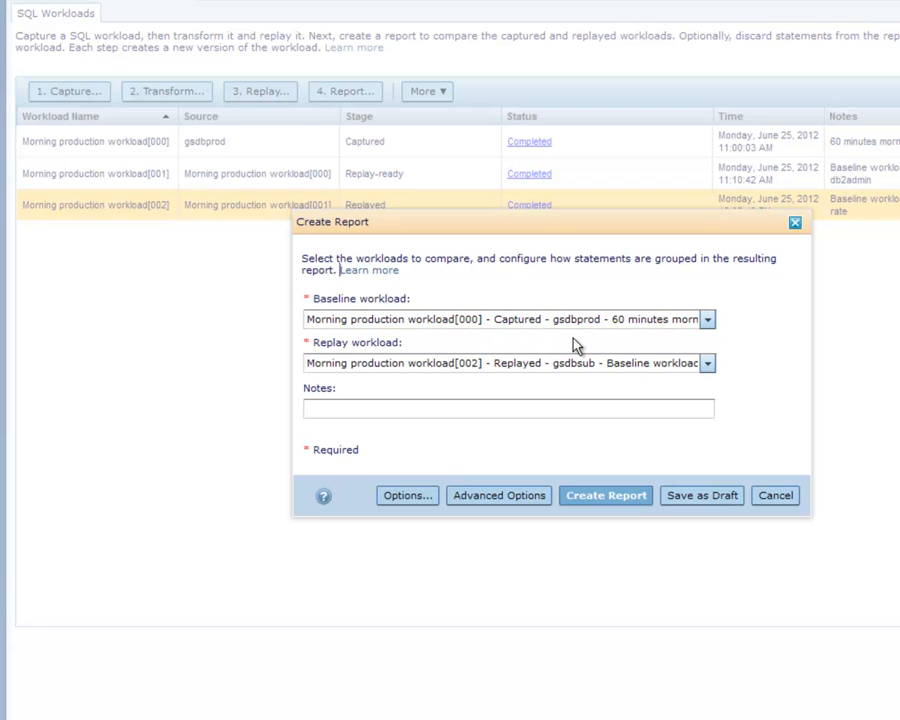
left_click(312, 408)
type("Compare capture and baseline replay")
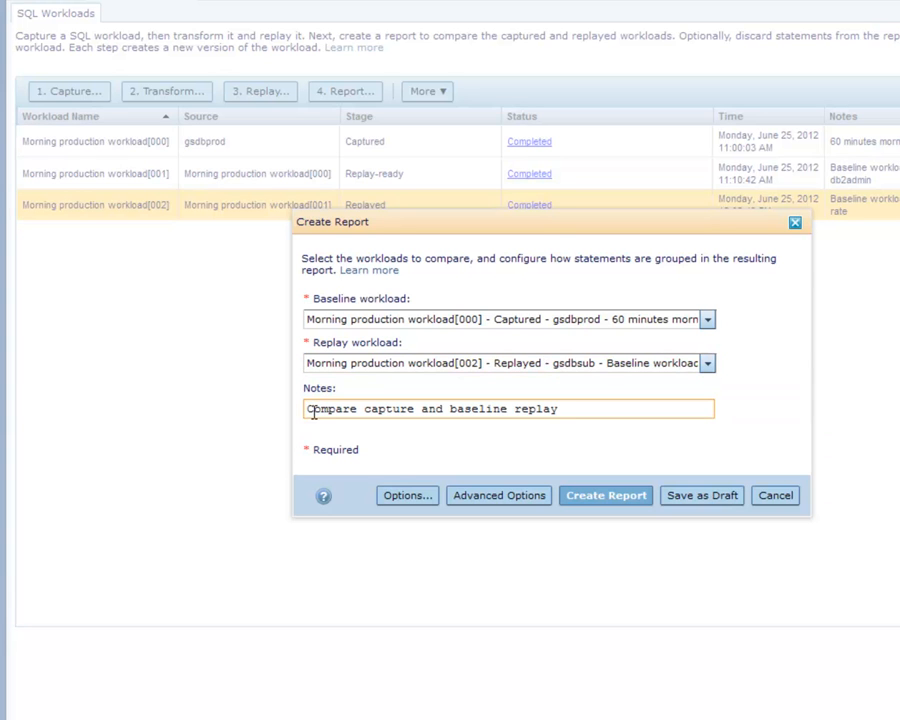
left_click(607, 496)
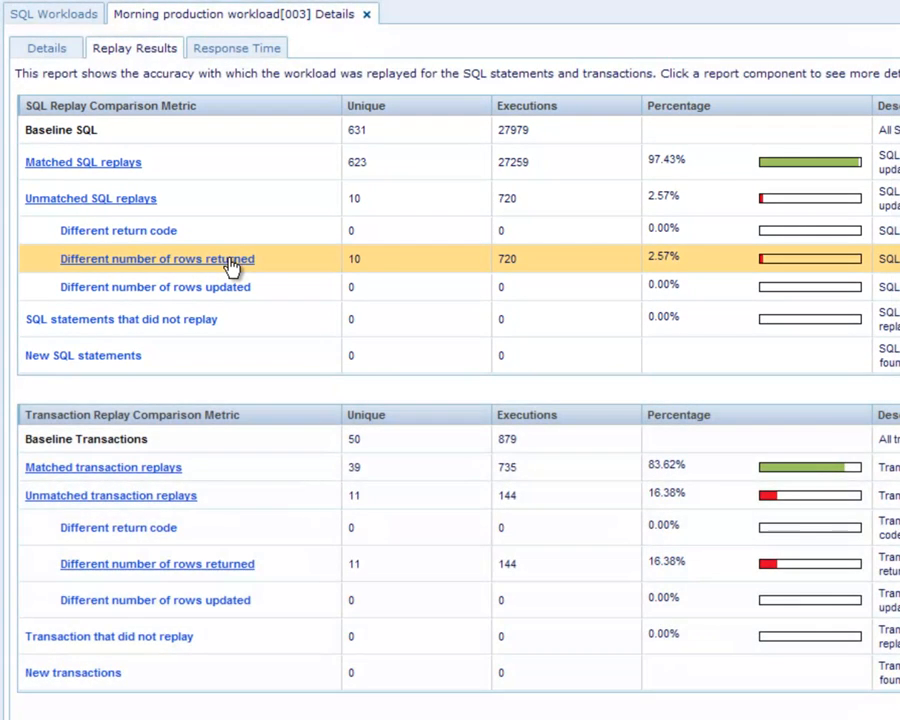
- Examine the SQL statements that returned a different number of rows in the workload[003] report, and view its response time results
left_click(229, 261)
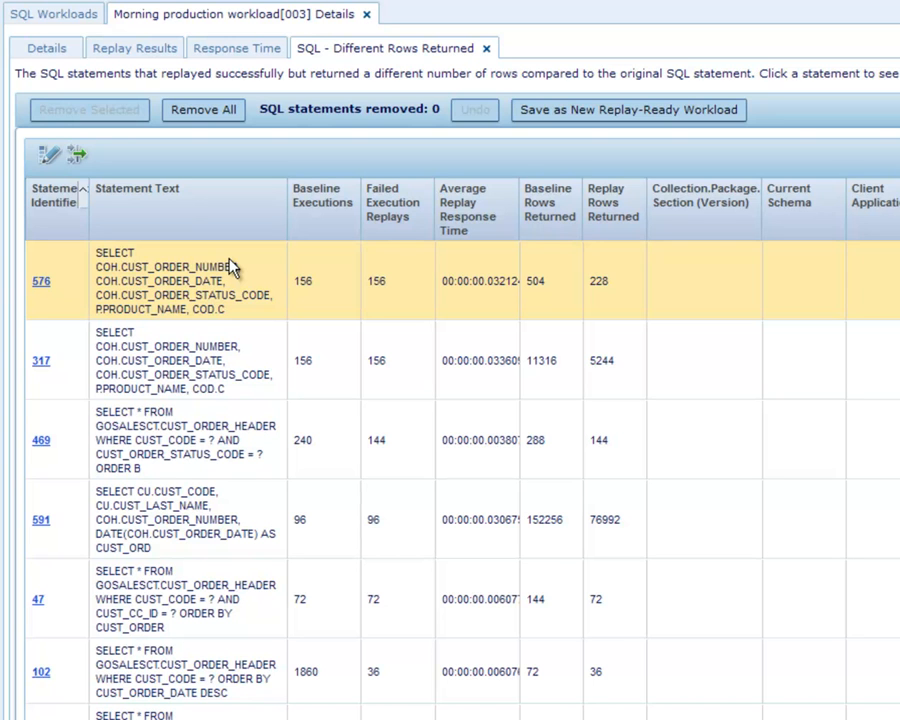
left_click(486, 49)
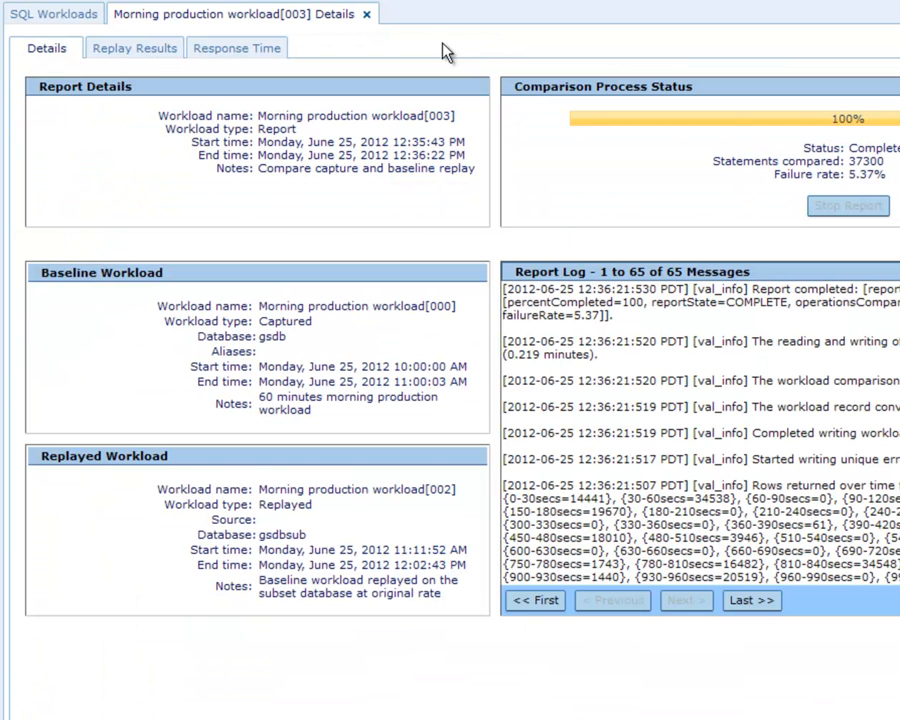
left_click(145, 55)
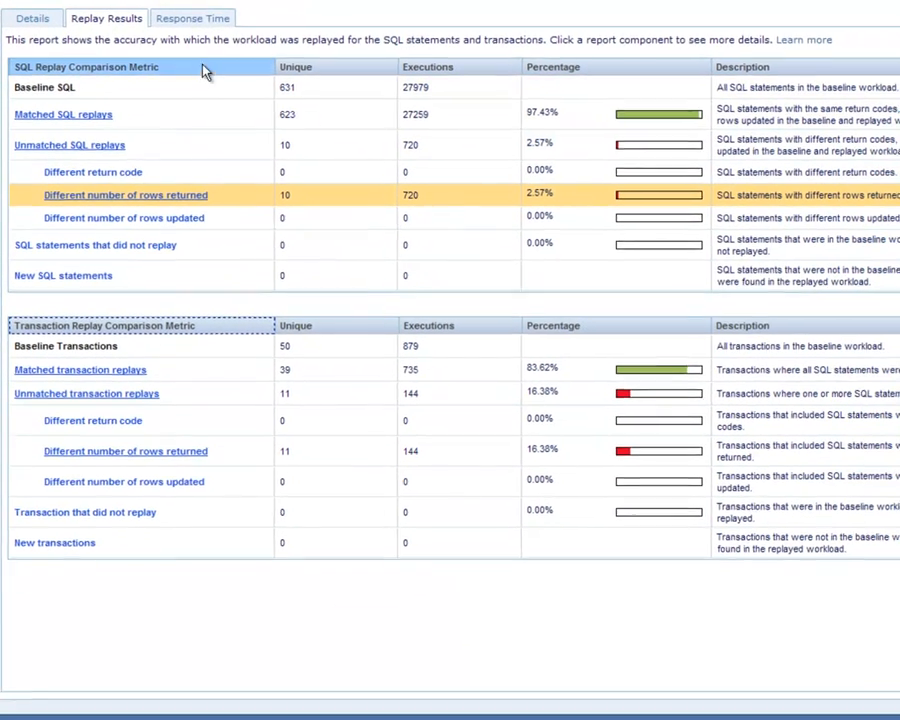
left_click(193, 22)
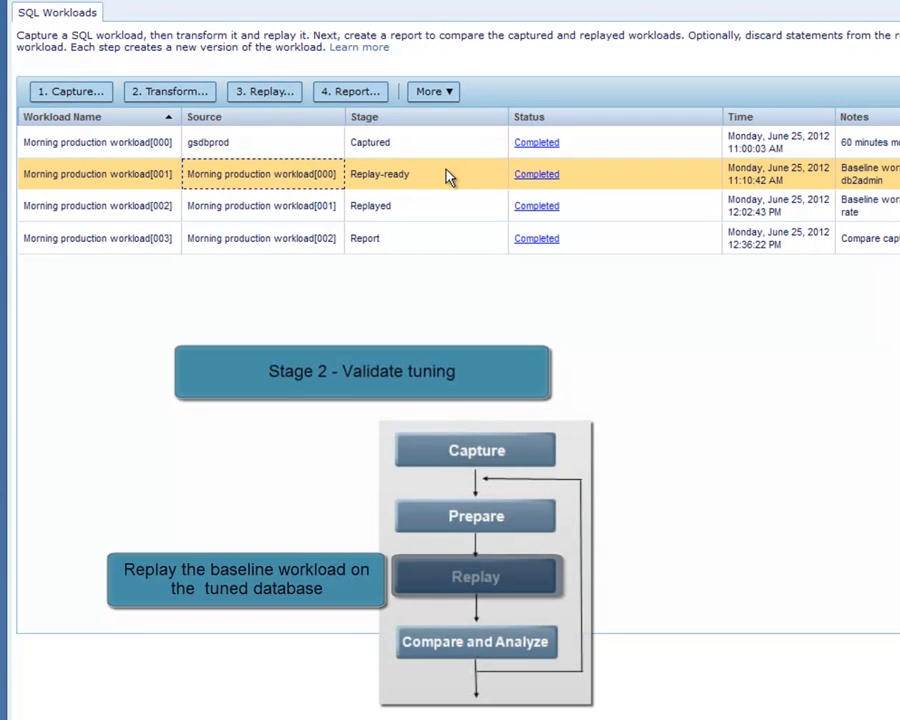
- Replay Morning production workload[001] again at the original captured rate, with the note "Baseline workload replayed on tuned database"
right_click(447, 177)
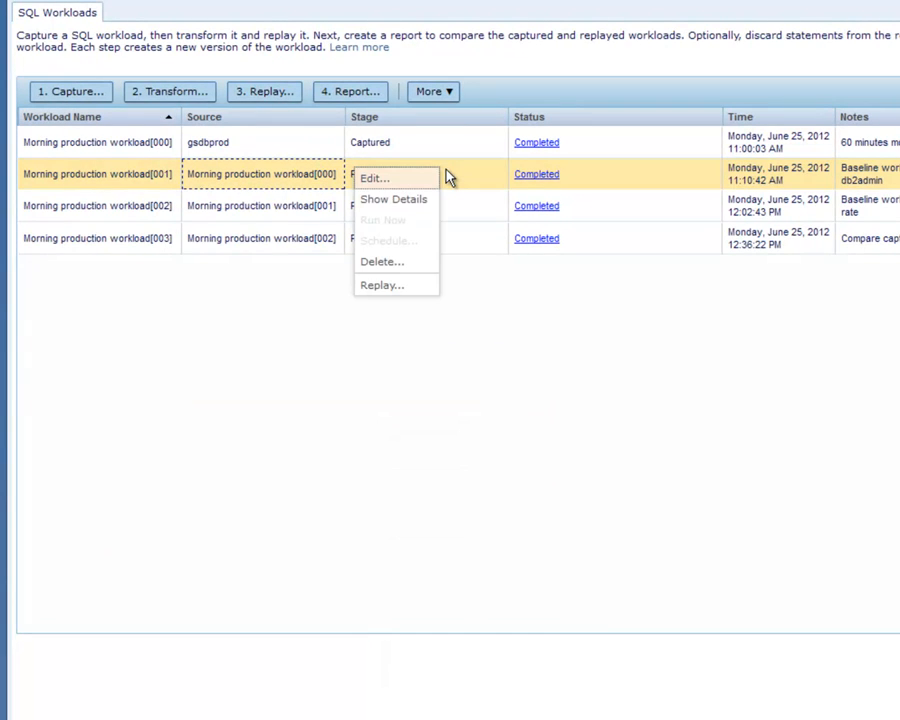
left_click(384, 285)
left_click(318, 548)
type("Baseline workload replayed on tuned database")
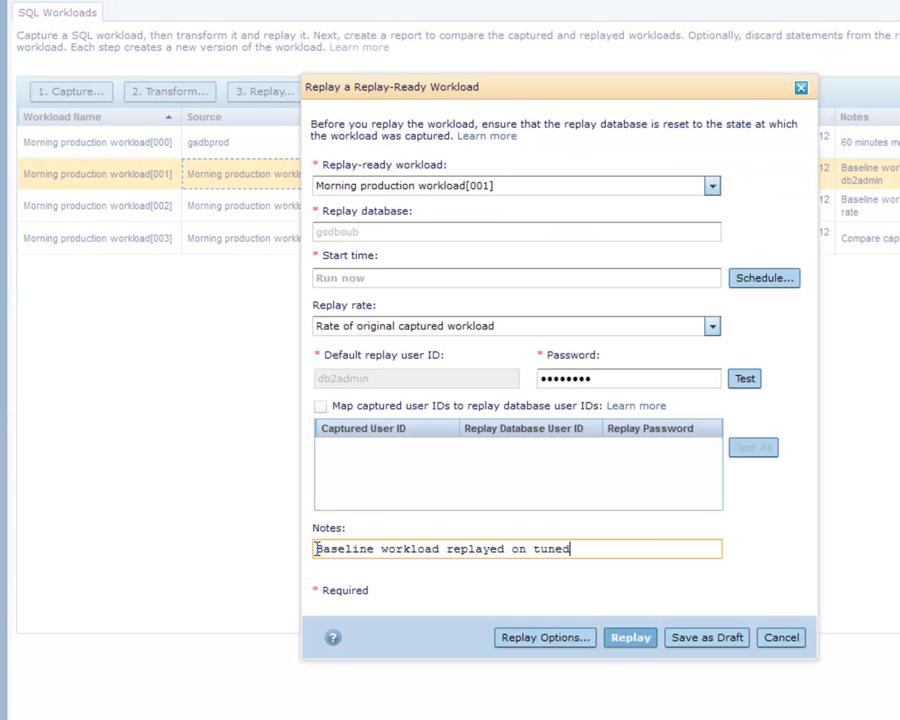
left_click(630, 637)
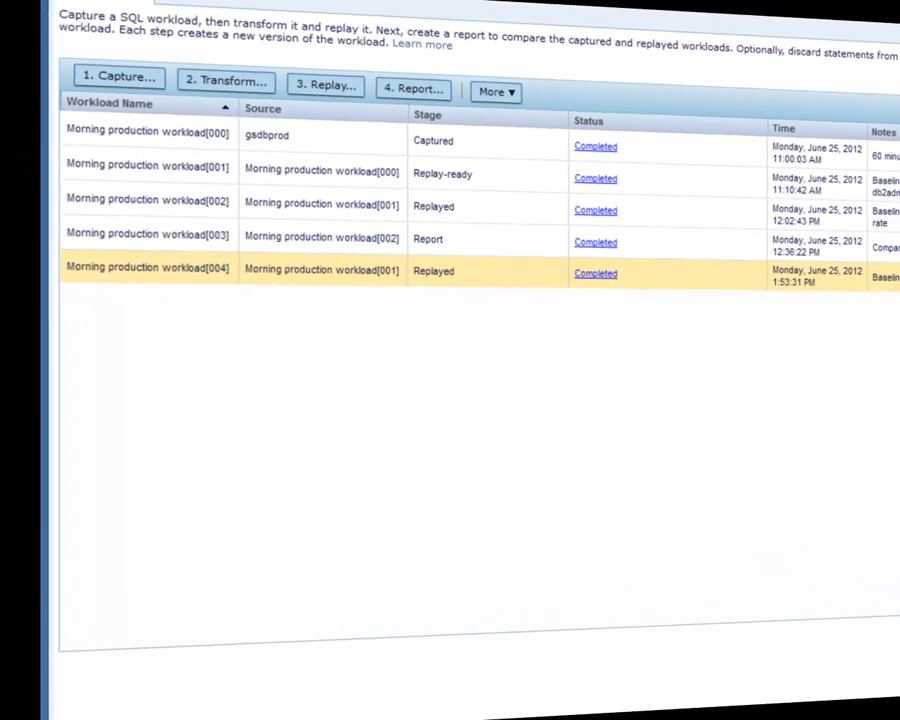
- Create a report with workload[002] as baseline and workload[004] as replay, noted "Compare the baseline workload before and after tuning"
right_click(191, 266)
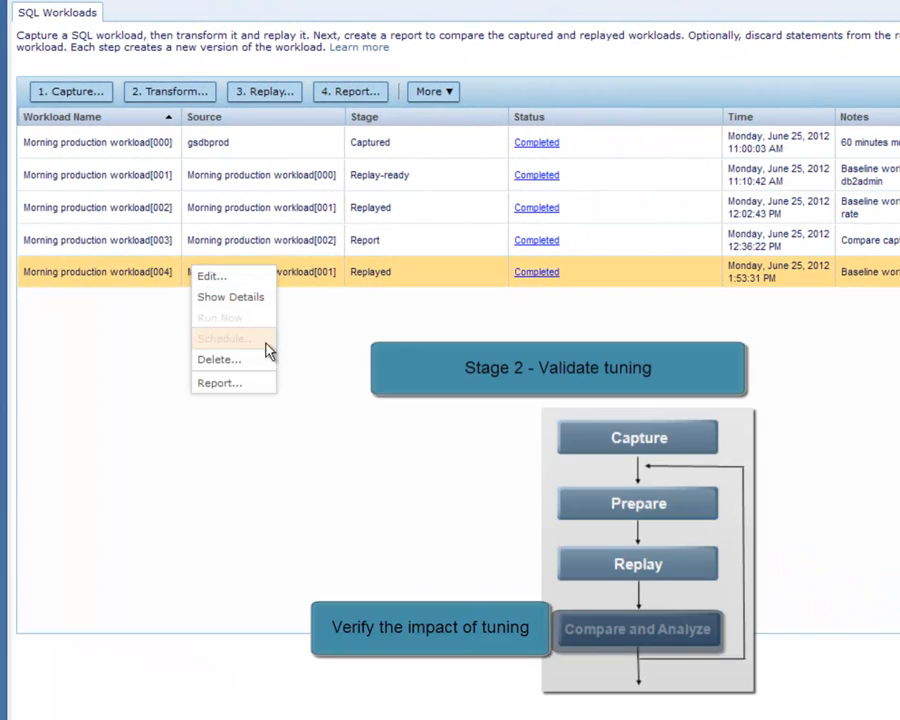
left_click(240, 385)
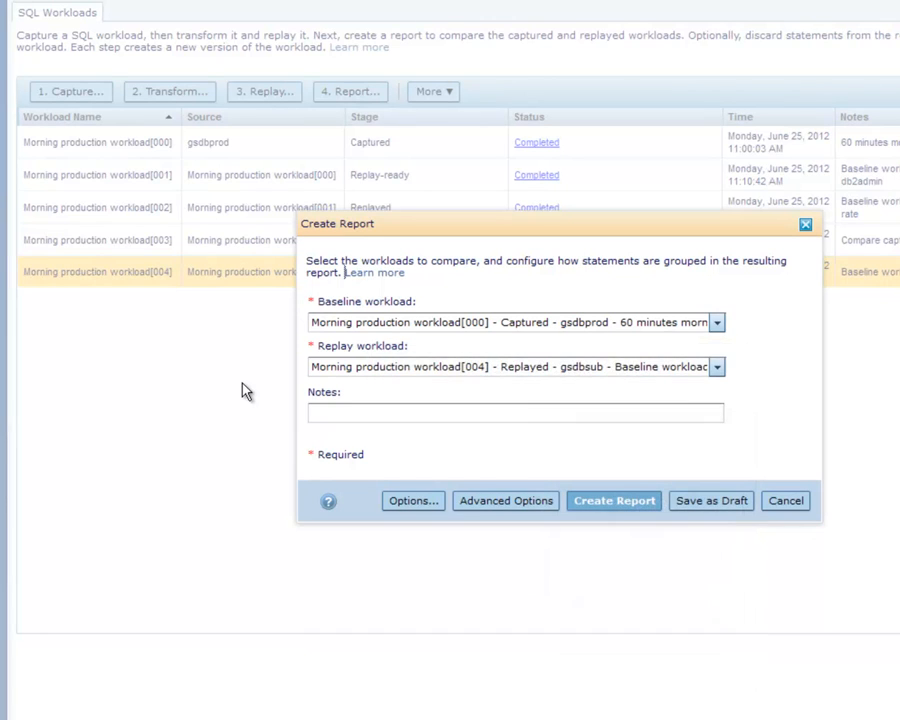
left_click(717, 323)
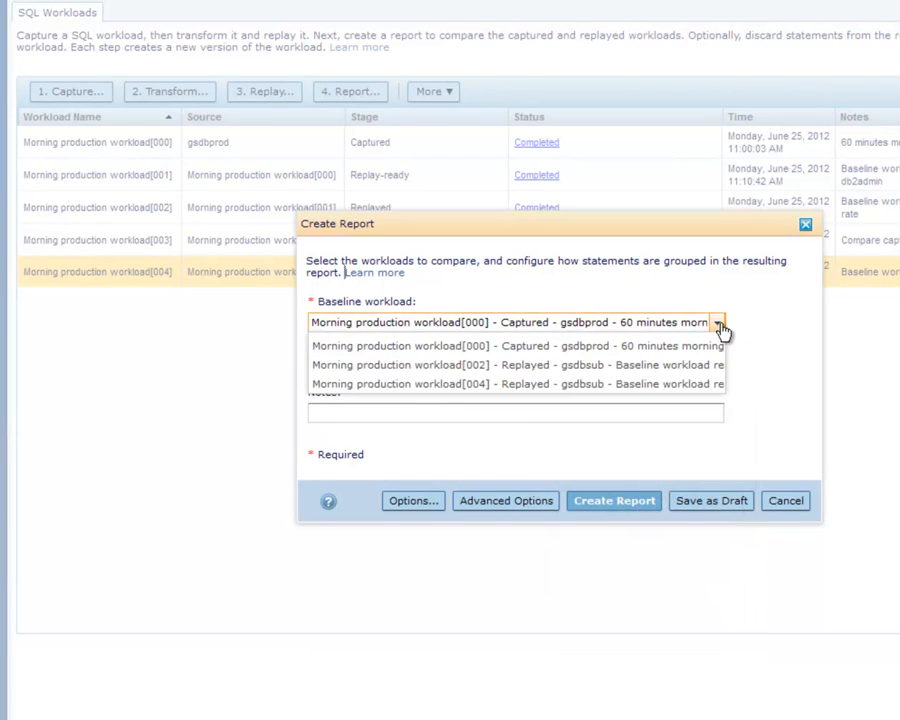
left_click(678, 366)
left_click(343, 414)
type("Com")
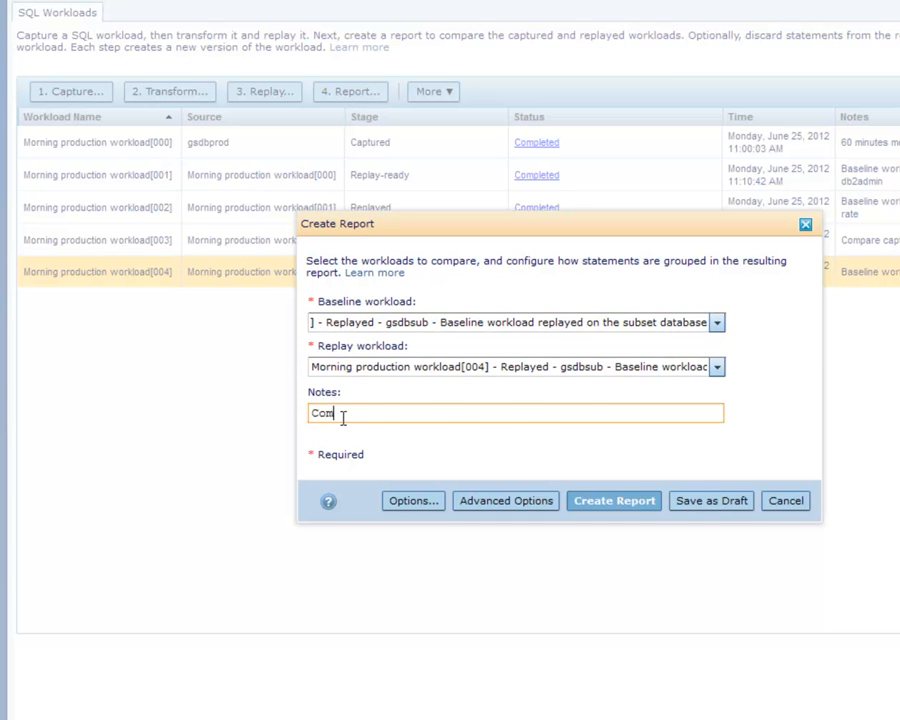
type("pare the baseline workload before and after tuning")
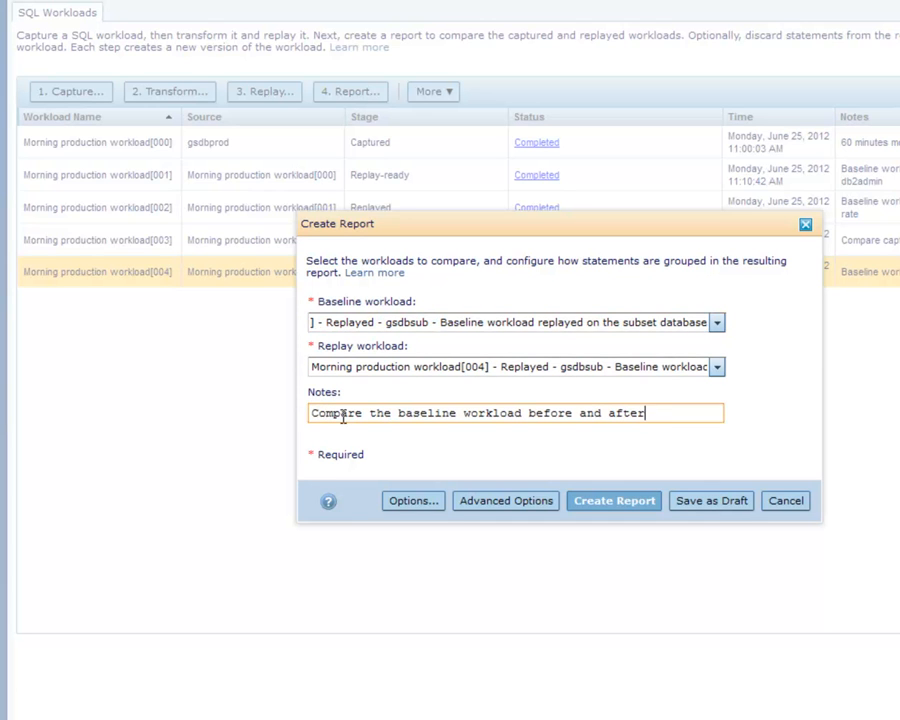
left_click(608, 503)
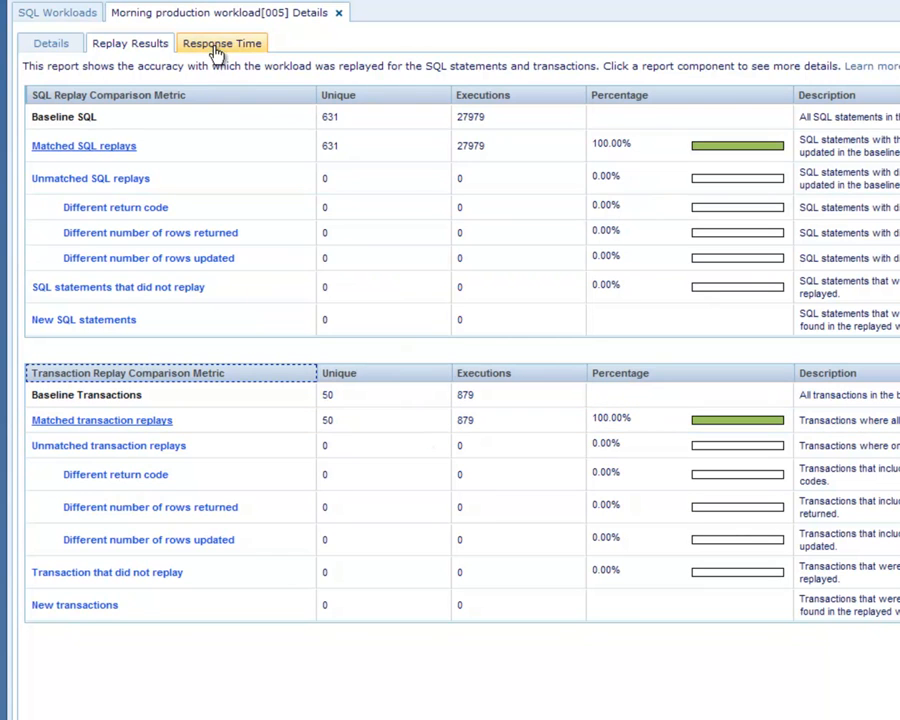
- Review the tuning report's response times and open the execution details of SQL statement 323 from the SQL improvements
left_click(216, 52)
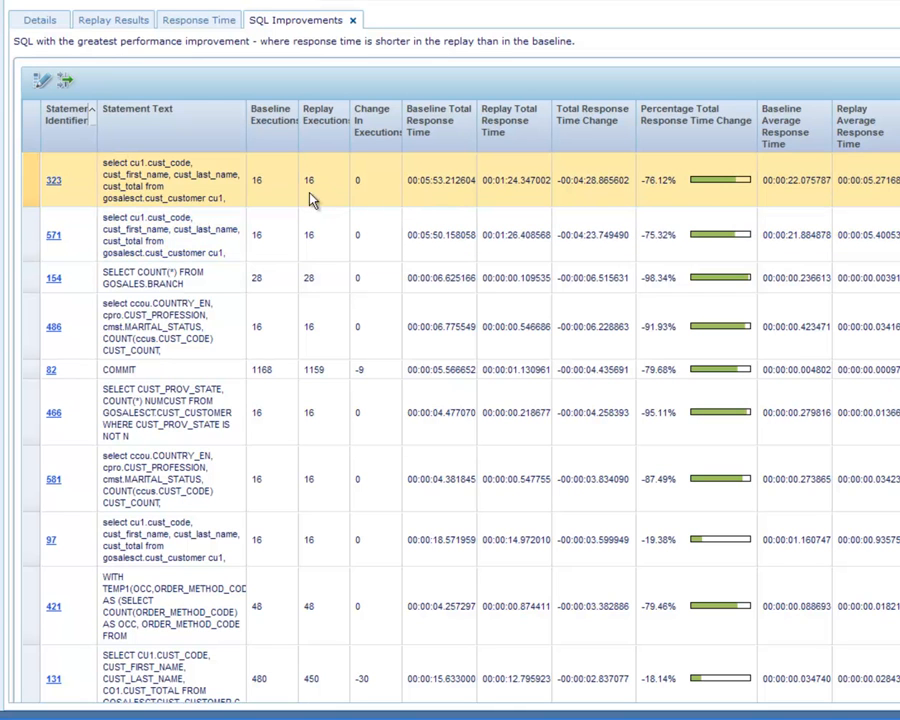
left_click(54, 182)
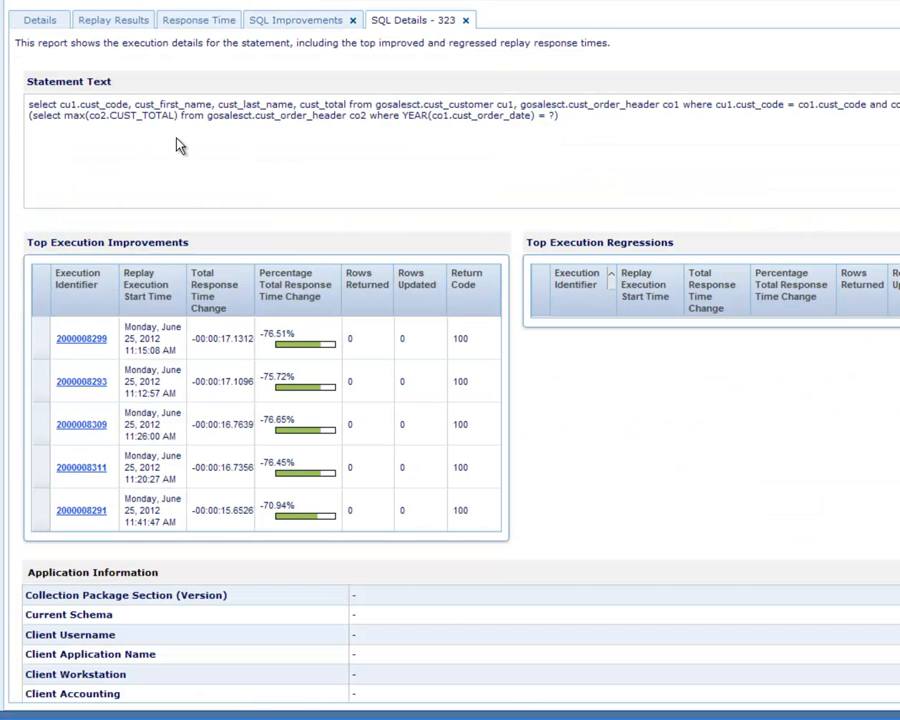